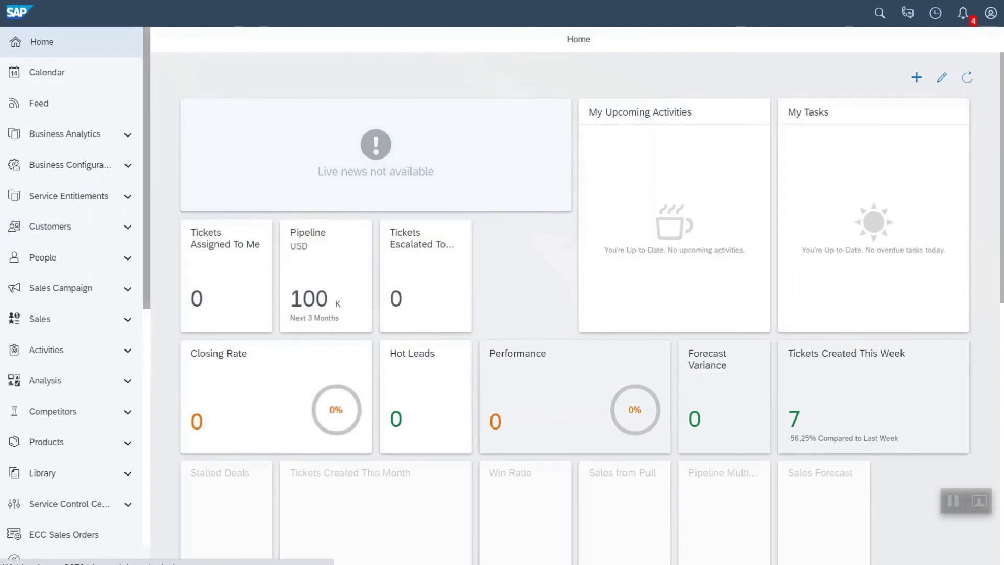
- Open Design Stories under Business Analytics > Analysis to start a new story in Query Designer
left_click(128, 134)
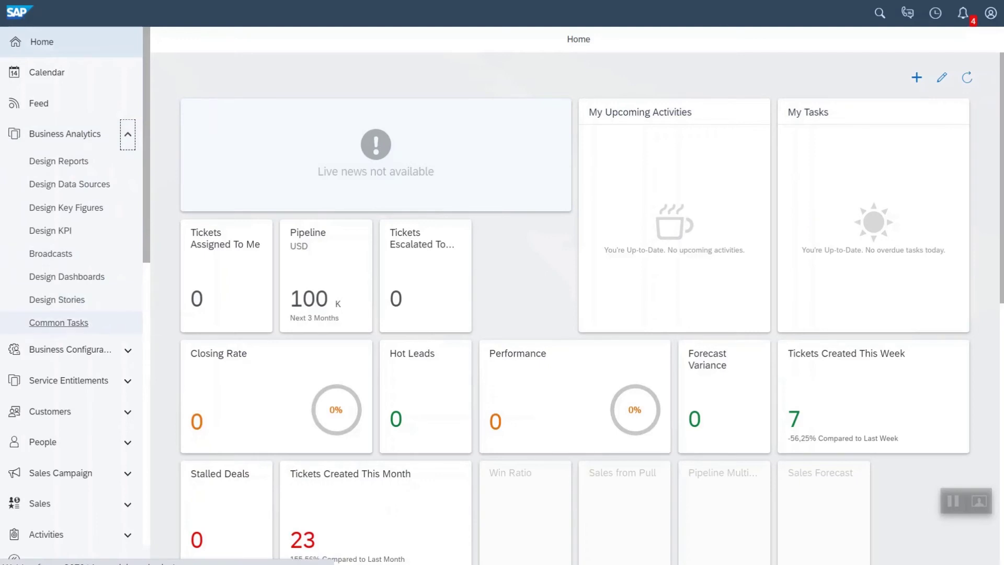
scroll(68, 322, "down", 3)
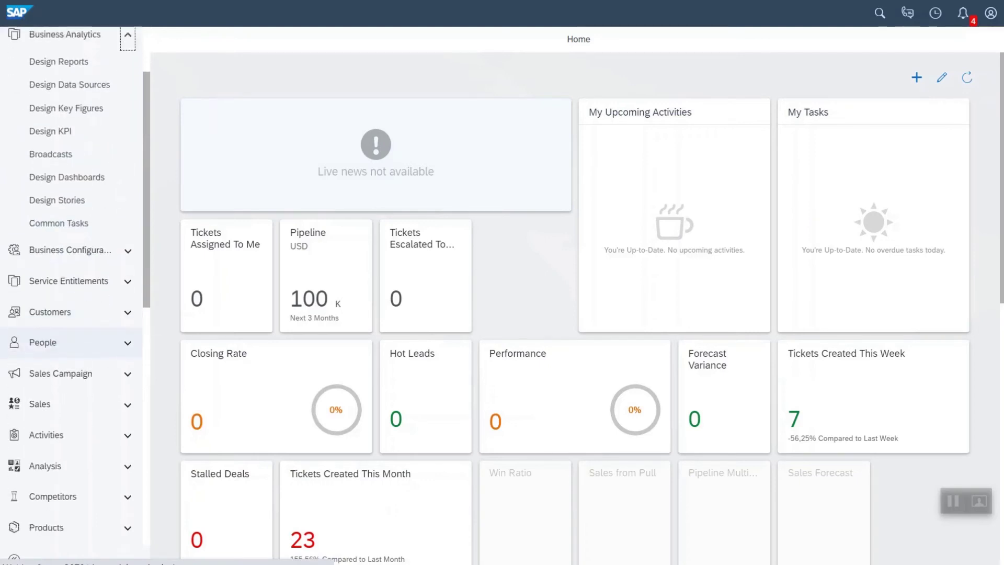
left_click(127, 406)
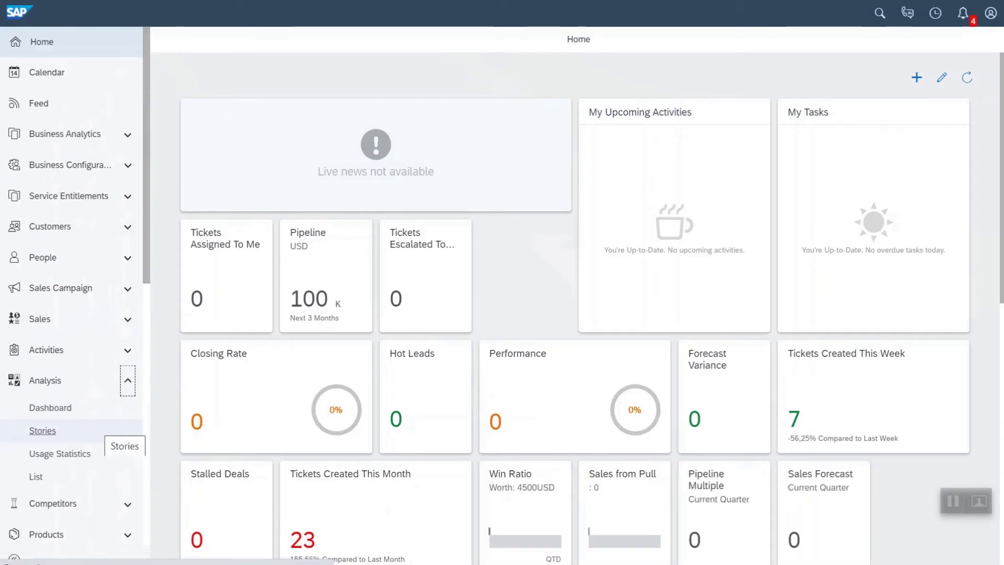
left_click(42, 431)
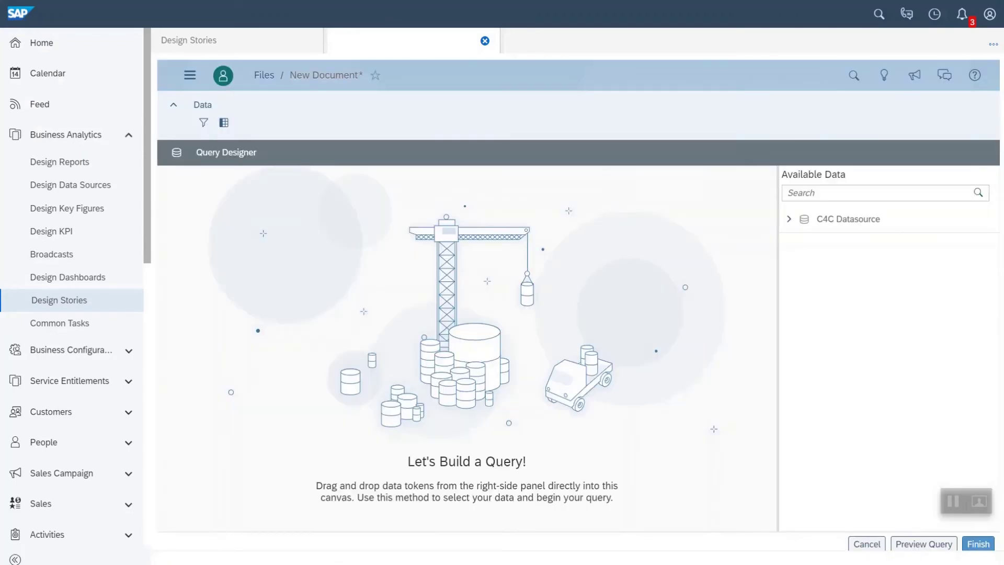
- Search the C4C Datasource for 'opportunity header' and place Opportunity Header on the query canvas
left_click(789, 219)
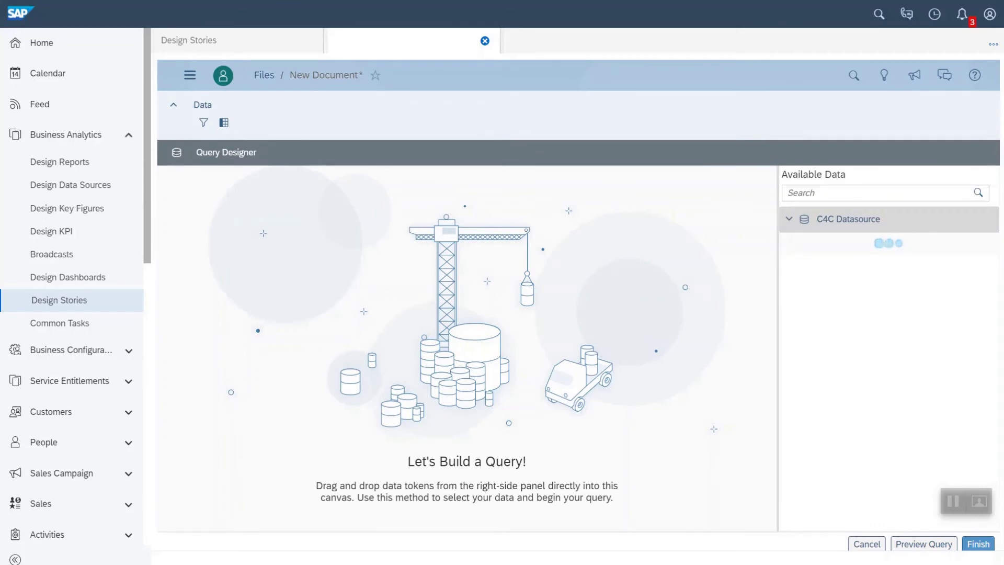
left_click(788, 192)
type("oppo")
type("rtur")
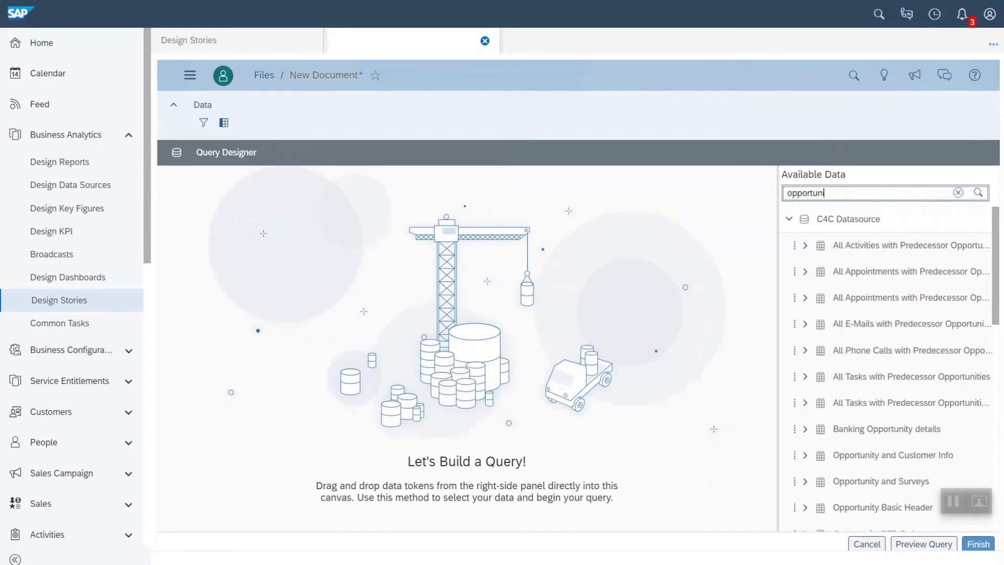
type("nity header")
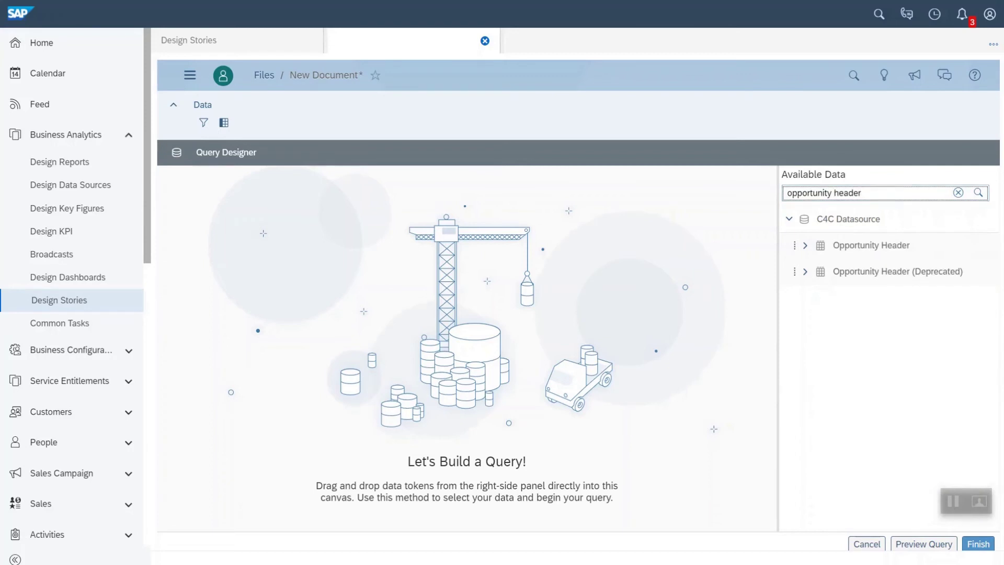
left_click_drag(871, 245, 175, 230)
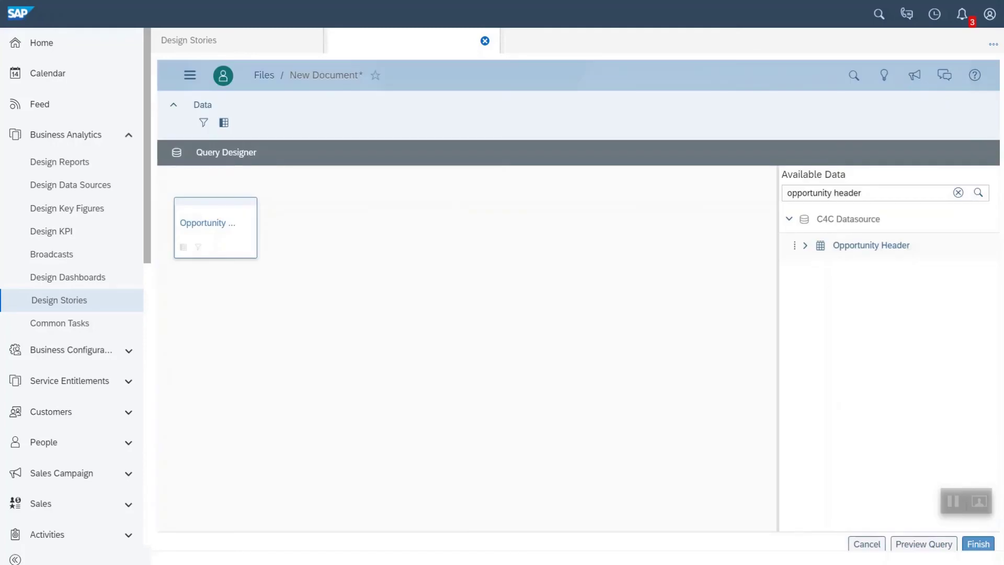
- Add the Weighted Value column to the Opportunity Header query
left_click(275, 252)
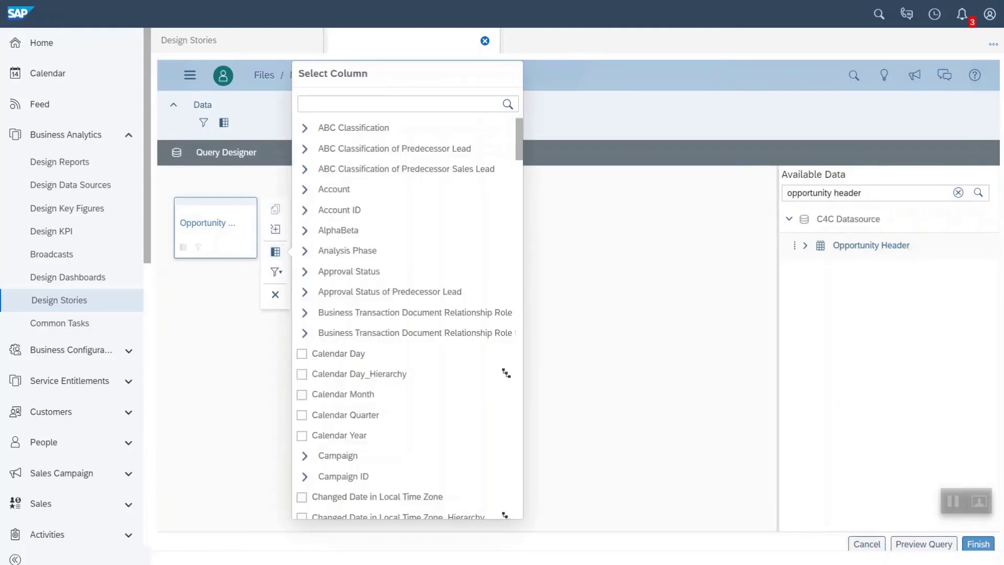
left_click(398, 103)
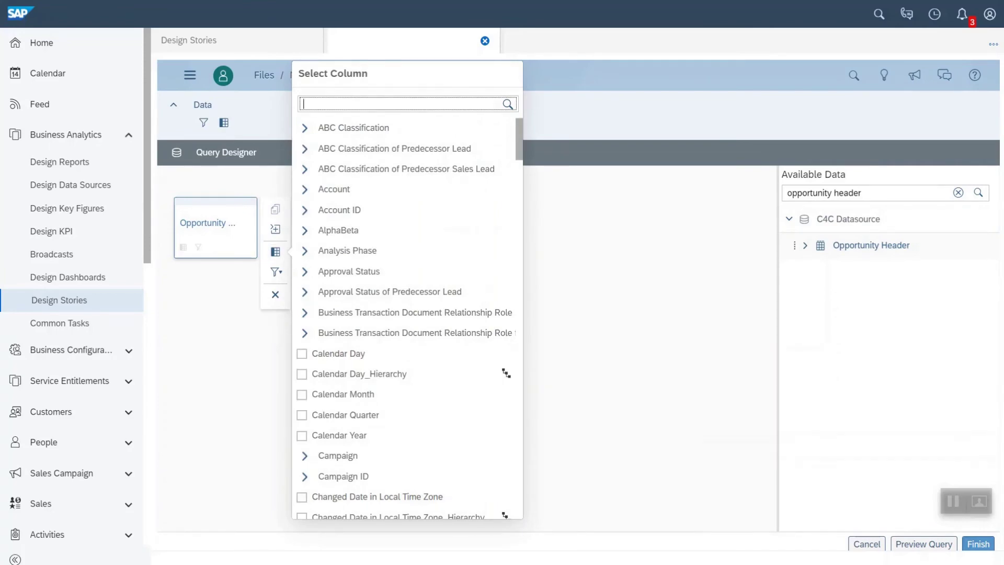
scroll(407, 314, "down", 20)
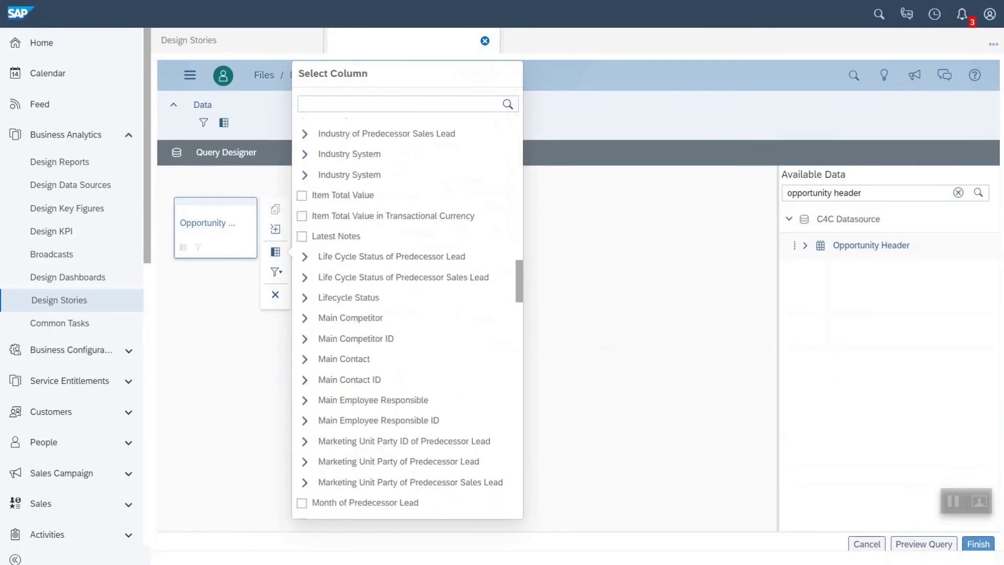
scroll(407, 314, "down", 14)
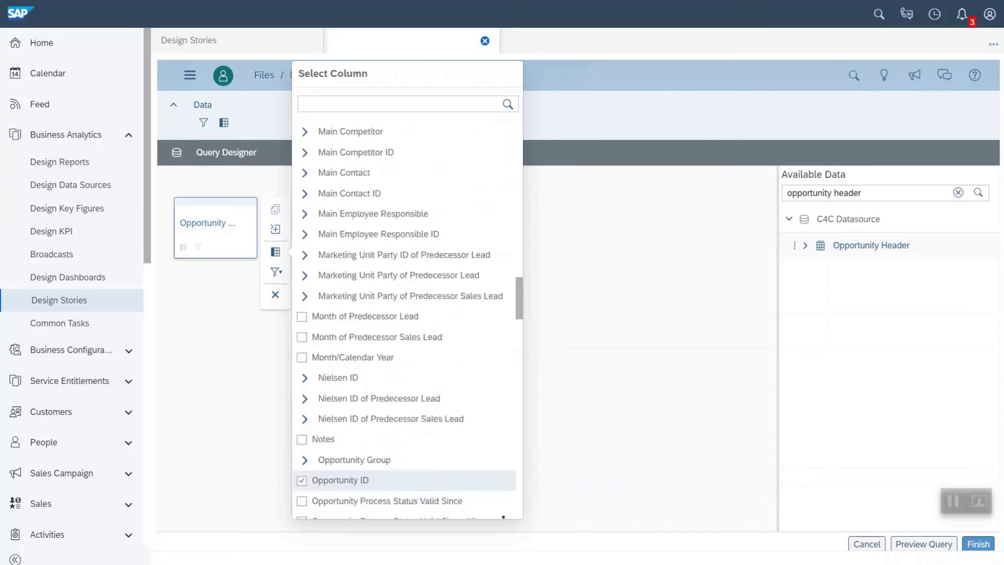
scroll(407, 314, "down", 12)
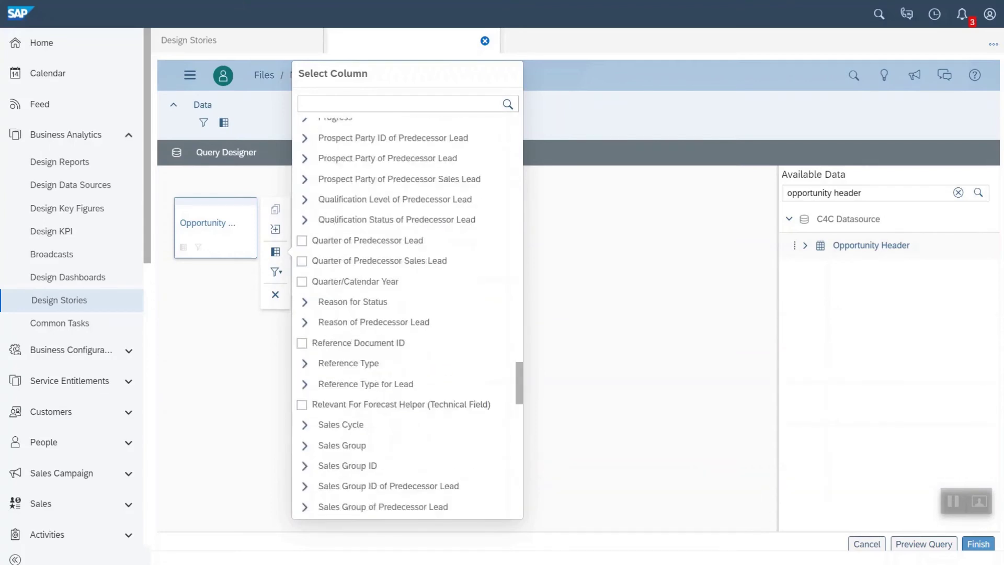
scroll(407, 314, "down", 12)
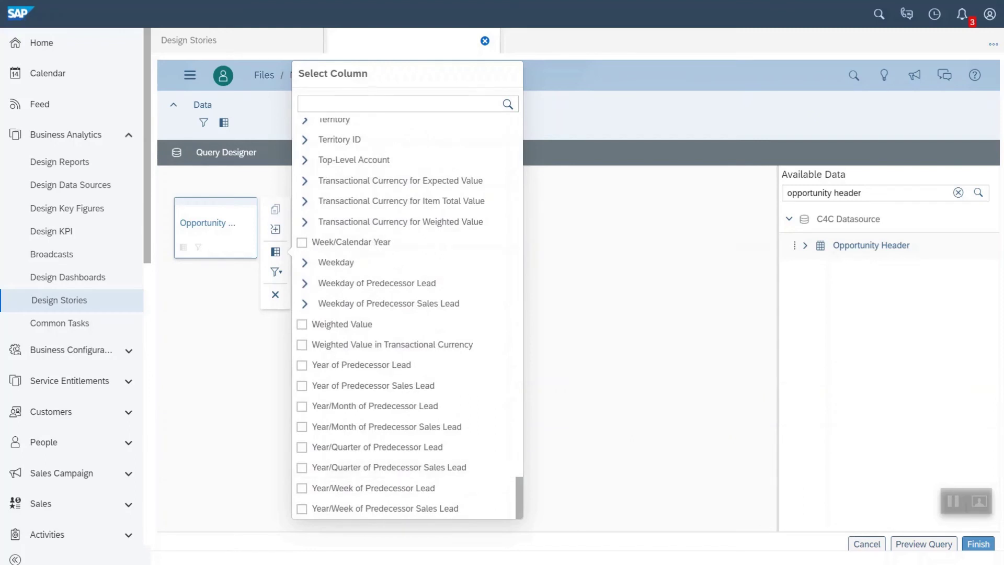
left_click(302, 324)
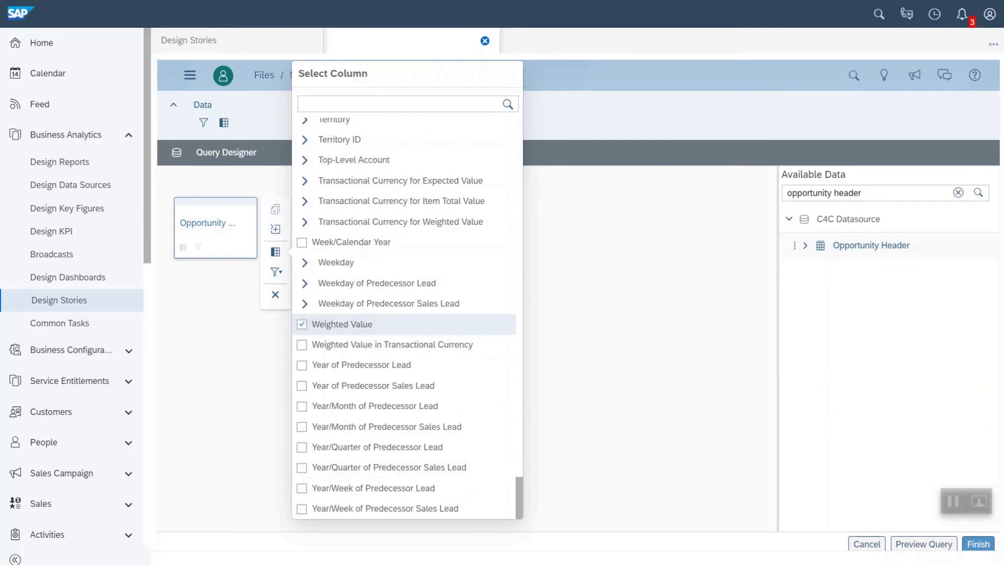
key("Escape")
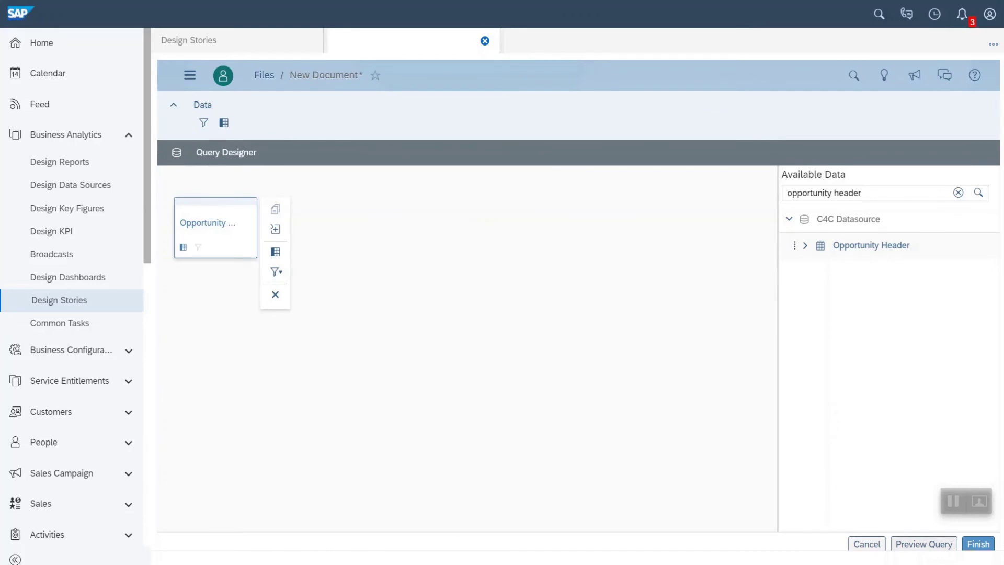
- Preview the query rows and save the datasource as Opportunity Header
left_click(923, 544)
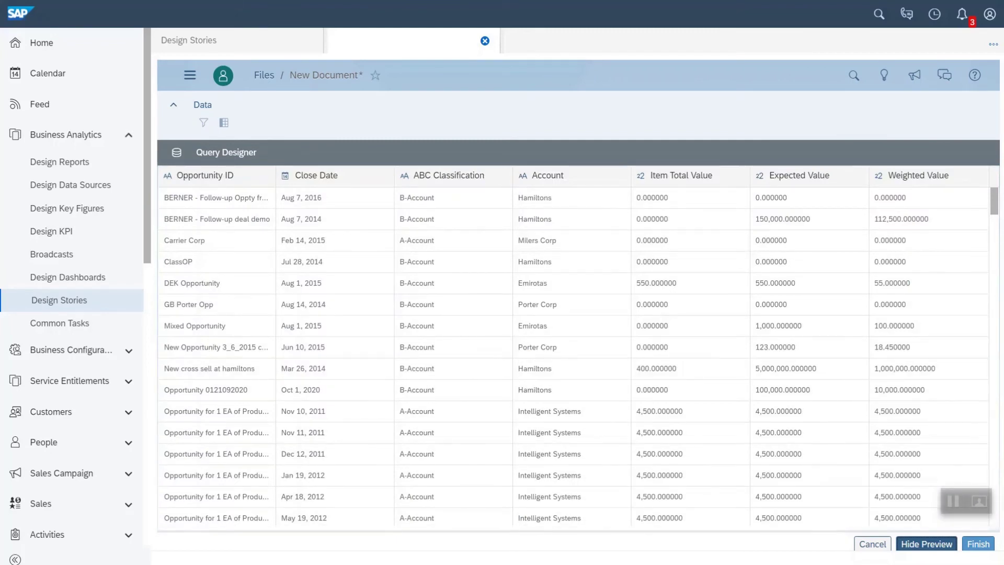
left_click(977, 543)
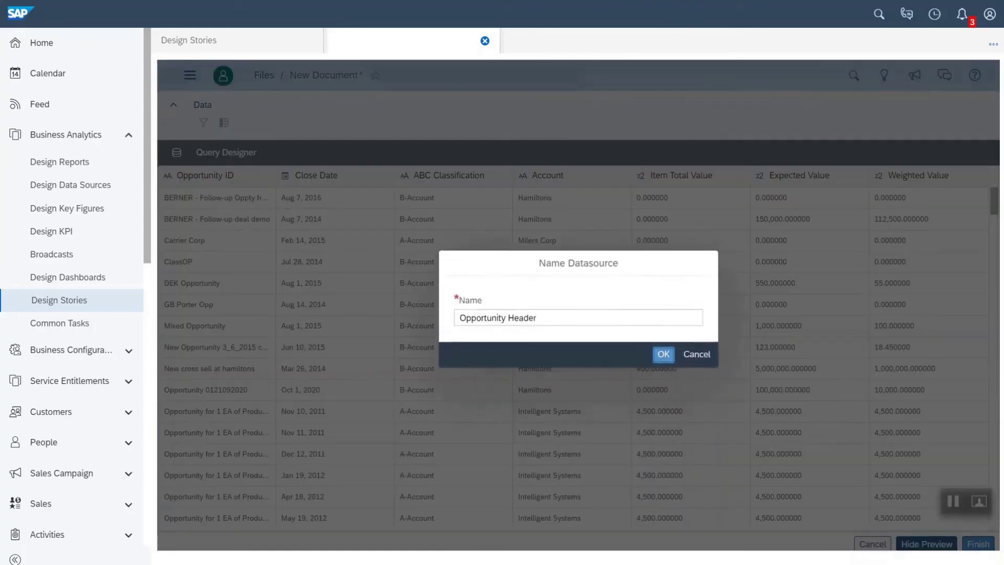
left_click(663, 354)
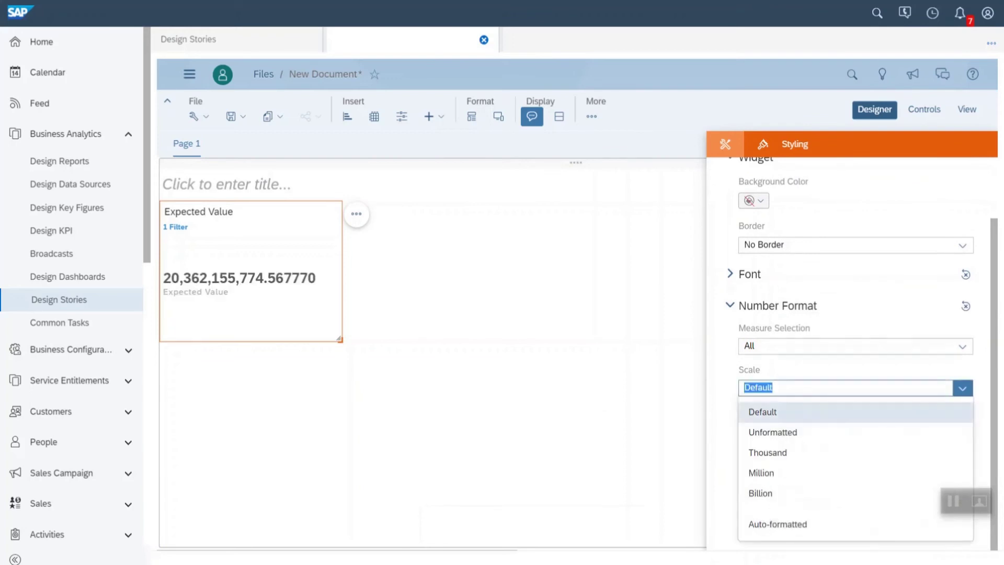
- Format the Expected Value tile with auto-formatted scale and 0 decimal places, reading 20
left_click(778, 524)
left_click(842, 532)
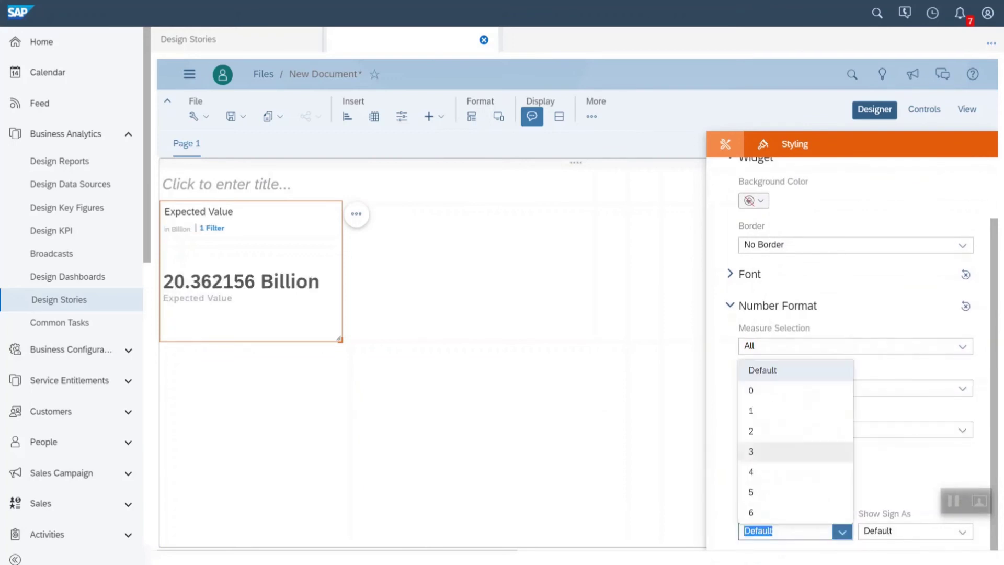
left_click(773, 430)
left_click(842, 531)
left_click(750, 390)
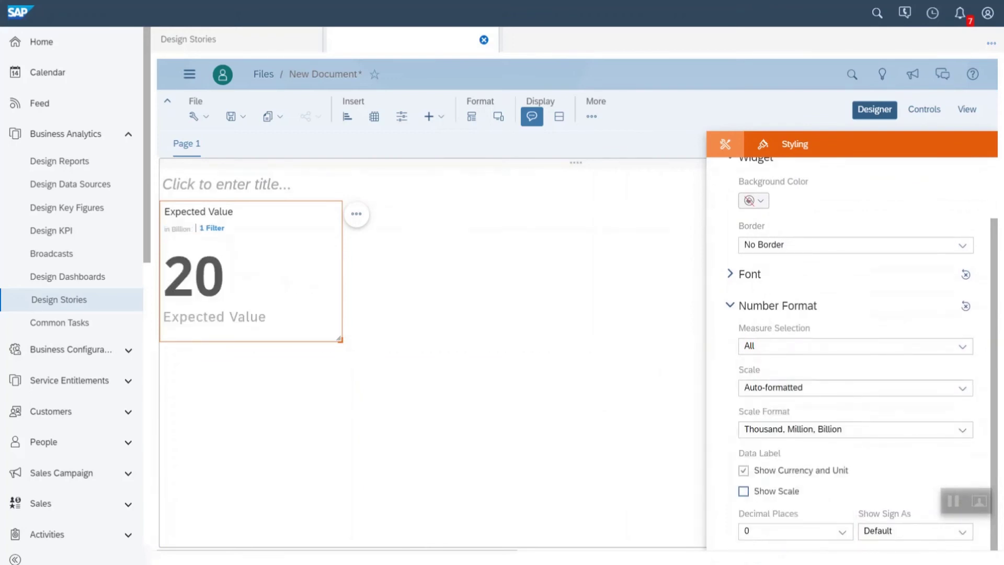
left_click(523, 418)
- Add a bar chart of Count broken down by Country/Region
left_click(347, 116)
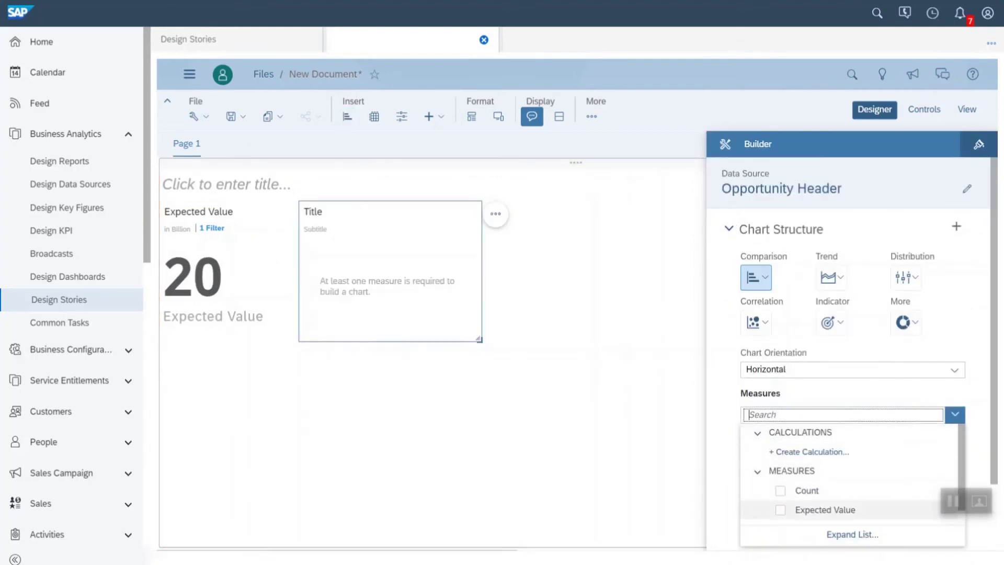
left_click(784, 506)
left_click(778, 310)
left_click(815, 447)
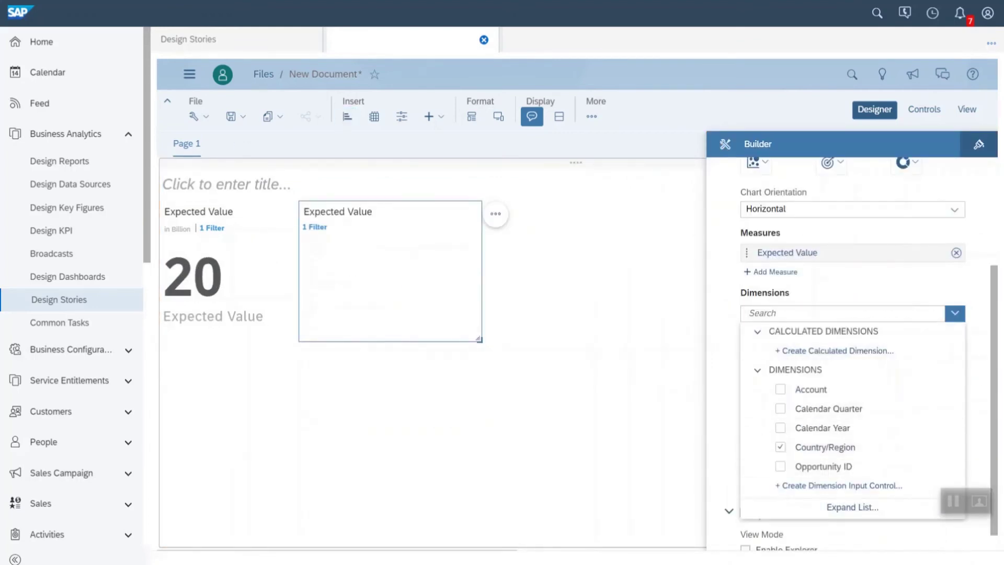
left_click(852, 209)
left_click(763, 230)
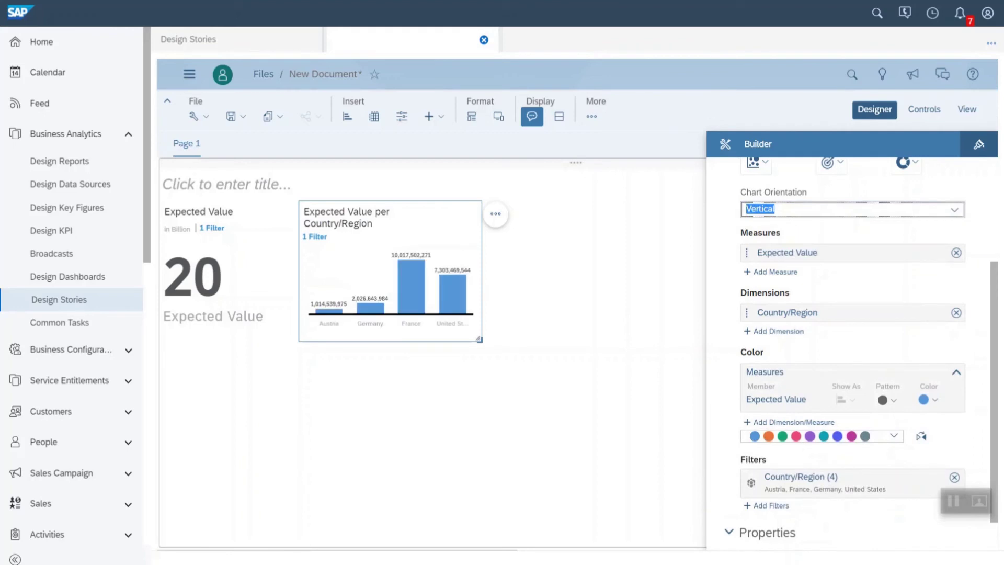
left_click(575, 418)
- Add a Count indicator chart below the Expected Value tile
left_click(347, 116)
left_click_drag(523, 209, 196, 359)
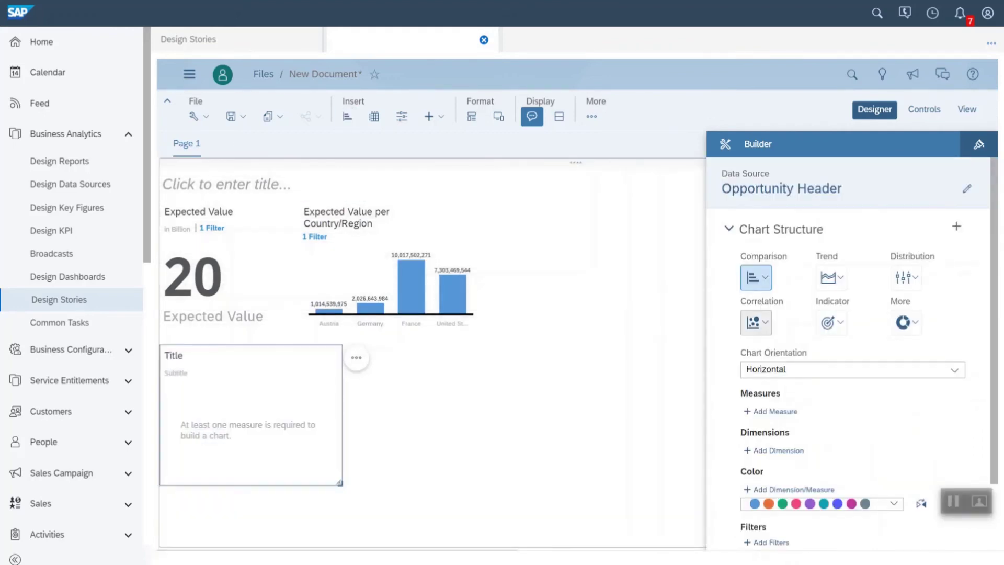
scroll(852, 356, "down", 3)
left_click(771, 460)
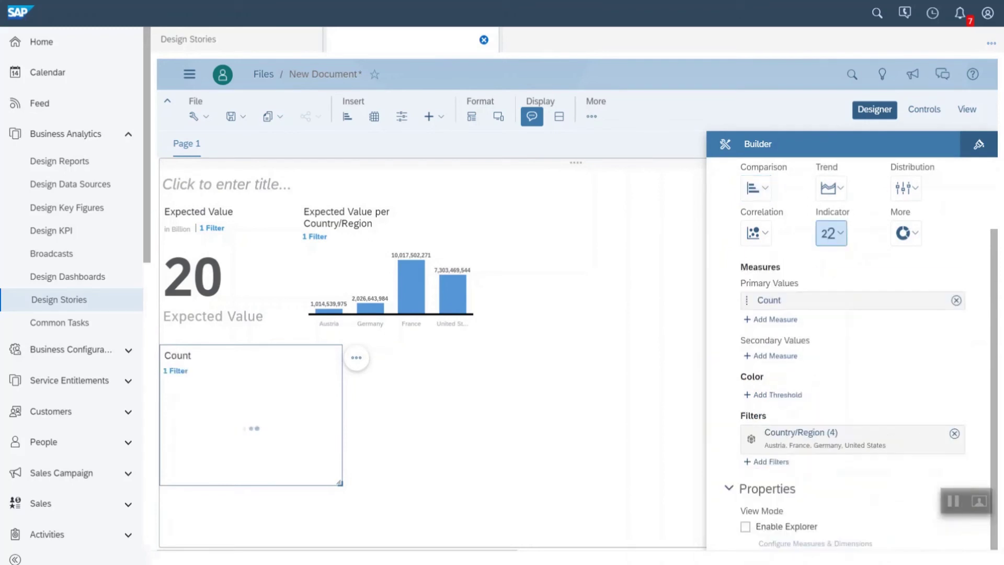
- Add a third chart below the Count per Country/Region bar chart
left_click(347, 116)
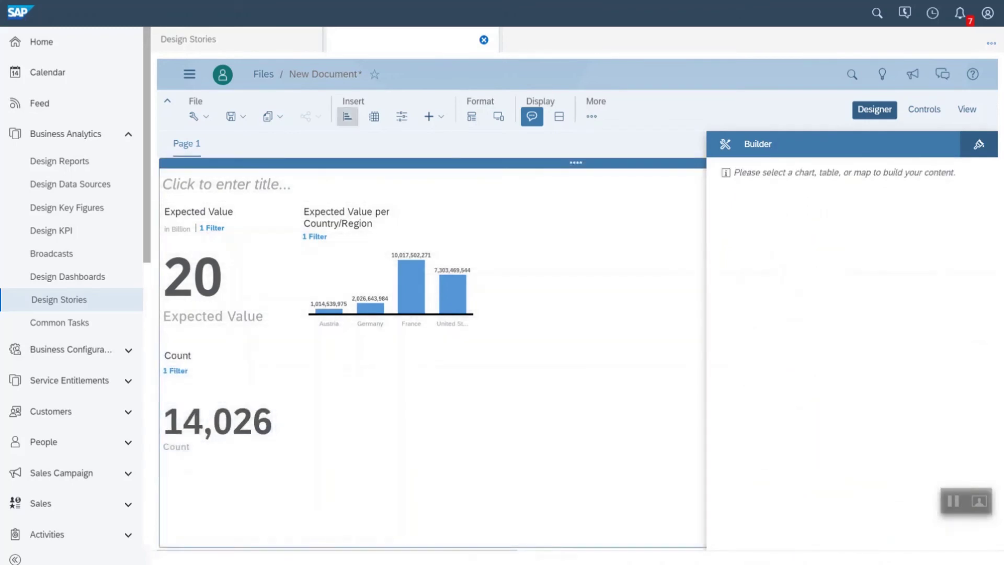
left_click_drag(575, 262, 390, 405)
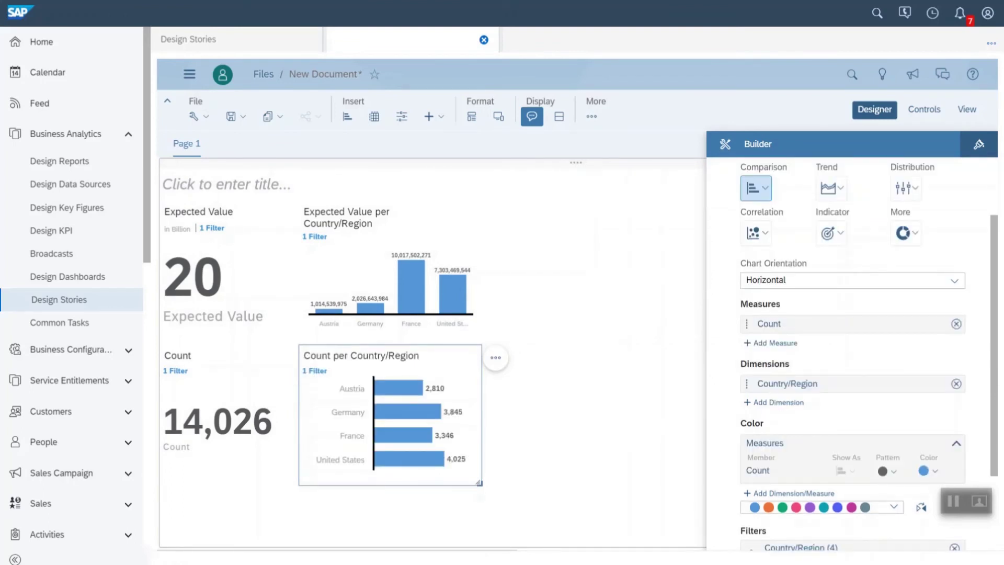
left_click(601, 262)
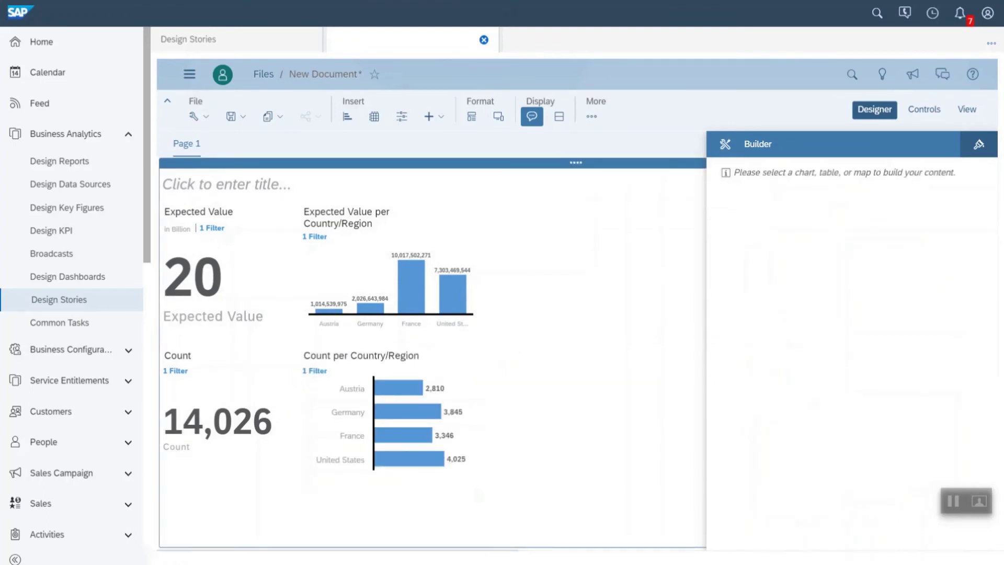
left_click(874, 110)
- Save the story under the name 'Opportunity Analysis Dashboard'
left_click(236, 116)
left_click(245, 136)
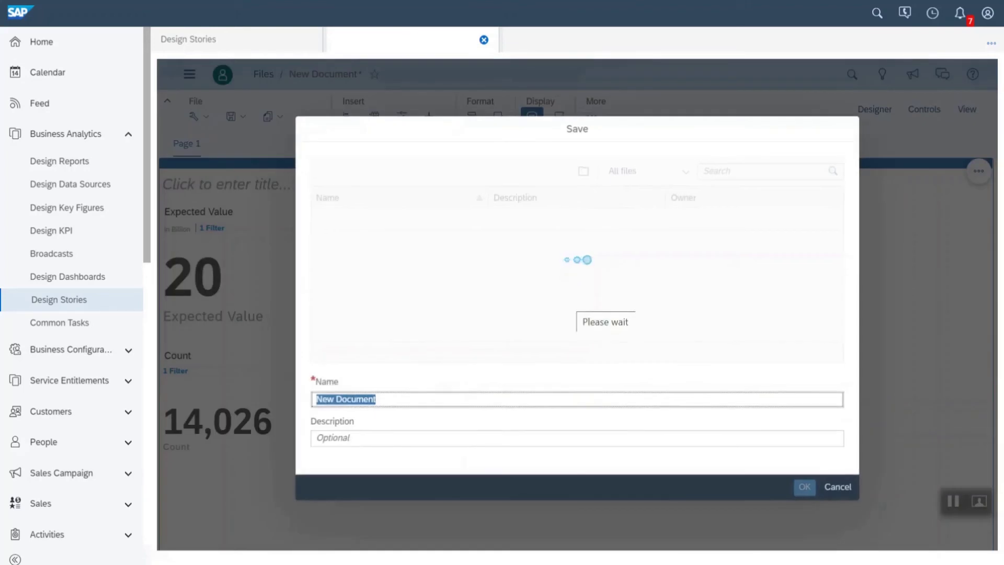
type("Opportunity")
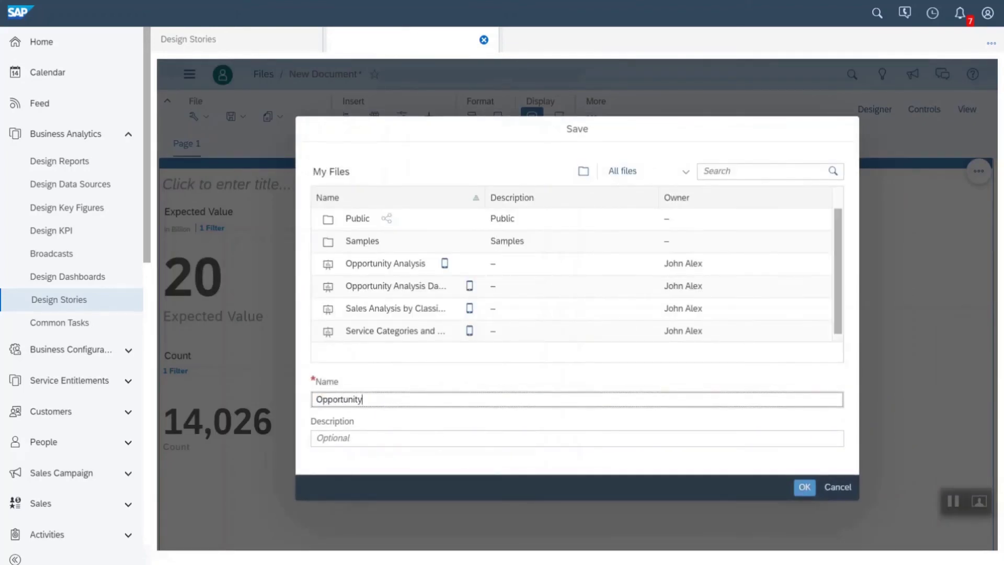
type("  Analysis Dashboard")
key("Return")
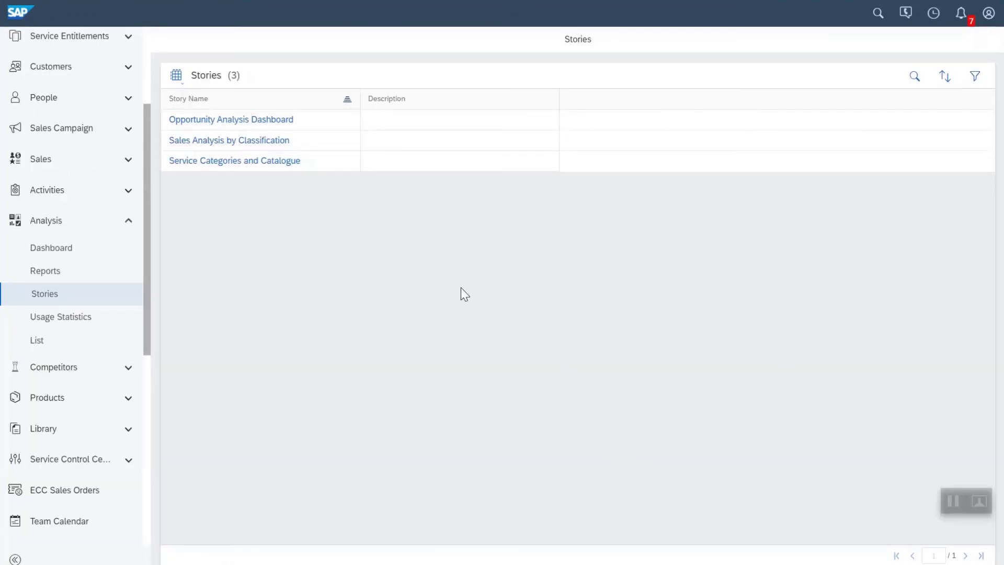
- Open the Opportunity Analysis Dashboard story to reach the P300104 opportunity record
left_click(250, 124)
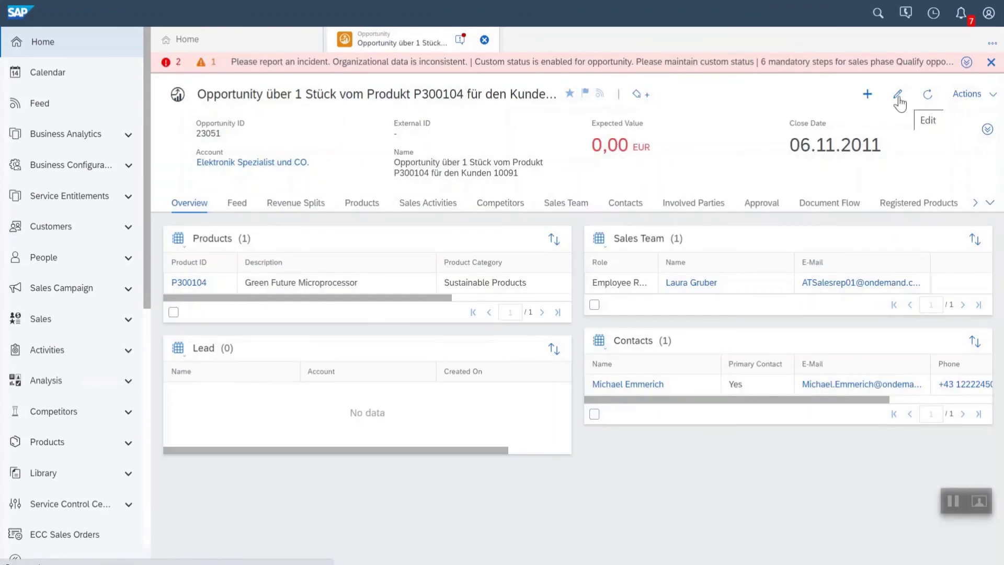
- Change the opportunity's Expected Value to 1.000.000.000,00 EUR
left_click(898, 99)
left_click(643, 139)
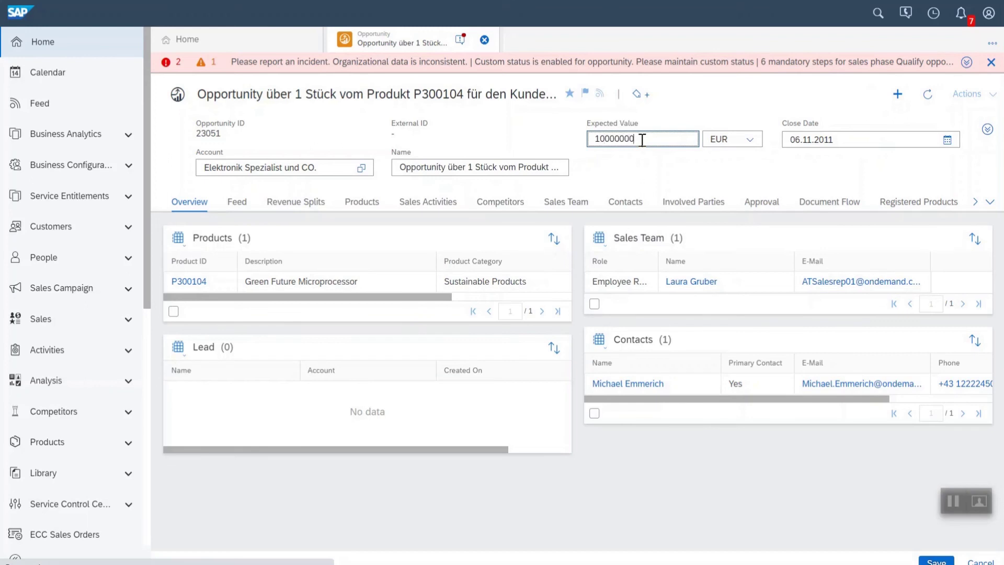
left_click(675, 118)
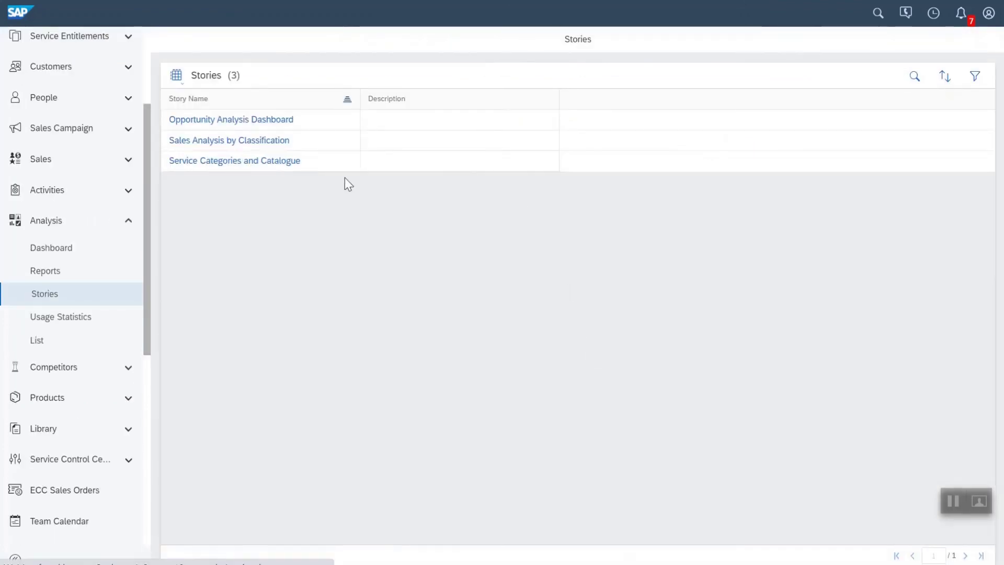
- Reopen the Opportunity Analysis Dashboard story, now showing Expected Value of 22 billion
left_click(227, 123)
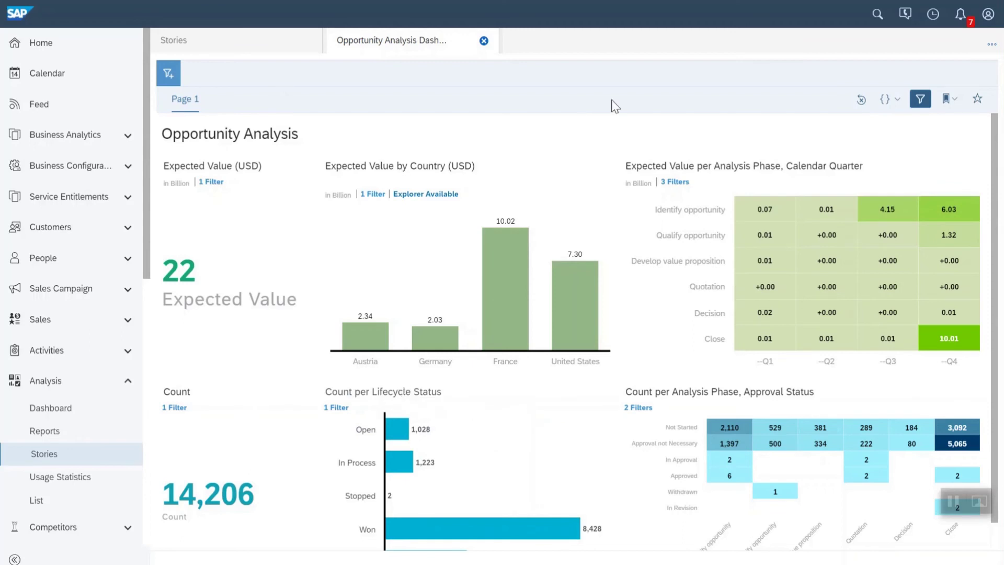
- Add a Country/Region dashboard filter set to United States
left_click(168, 72)
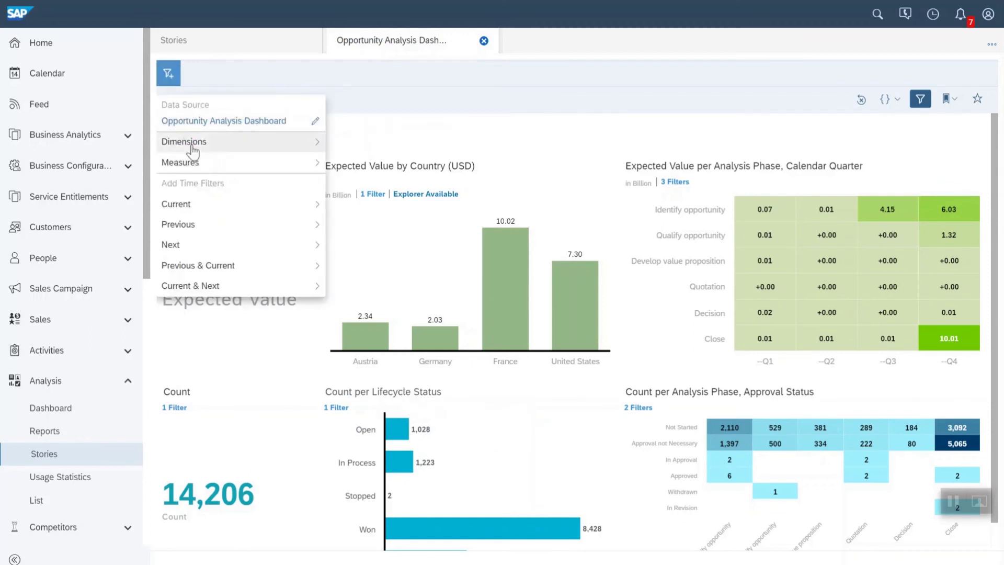
left_click(231, 142)
left_click(219, 267)
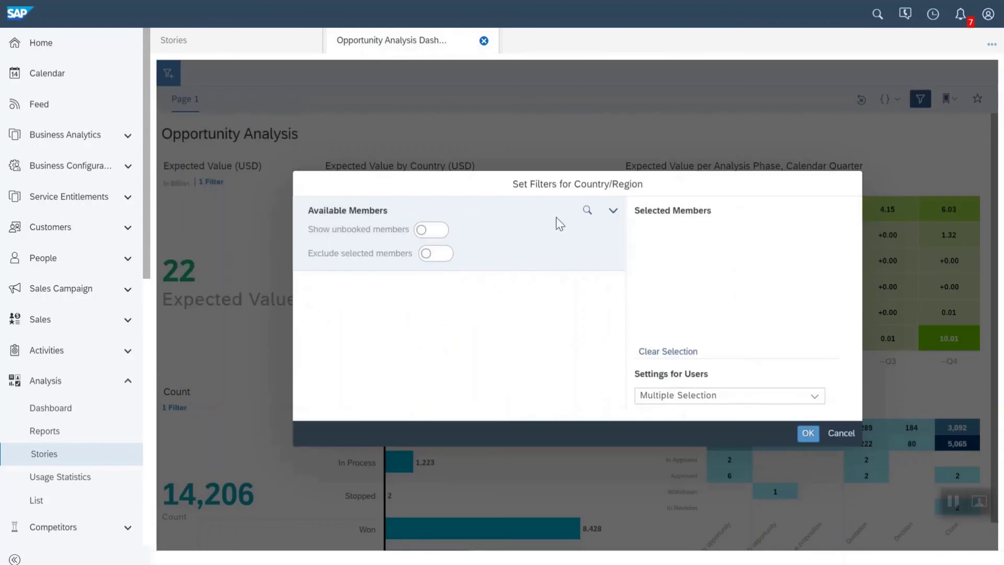
left_click(588, 211)
type("united")
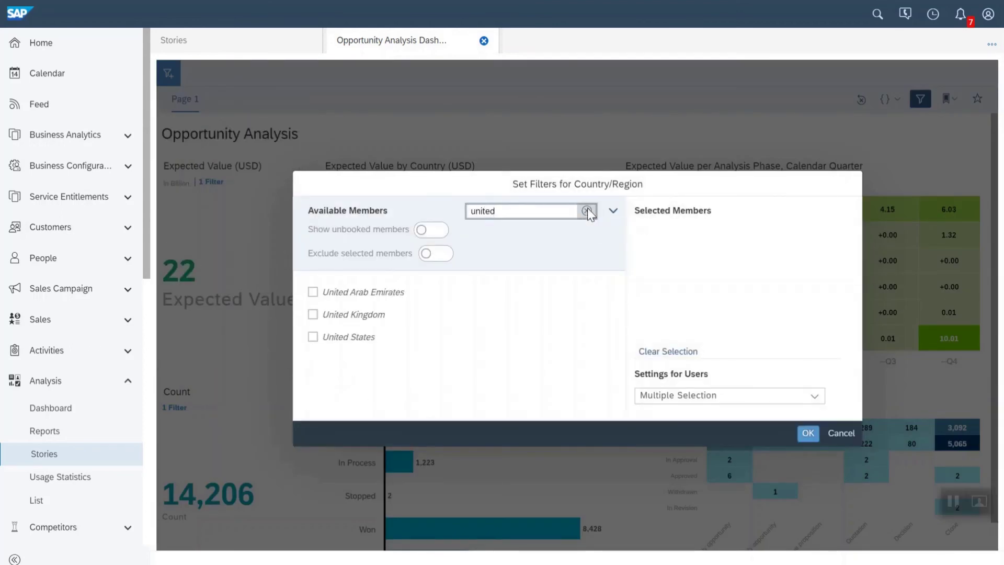
left_click(312, 337)
left_click(808, 433)
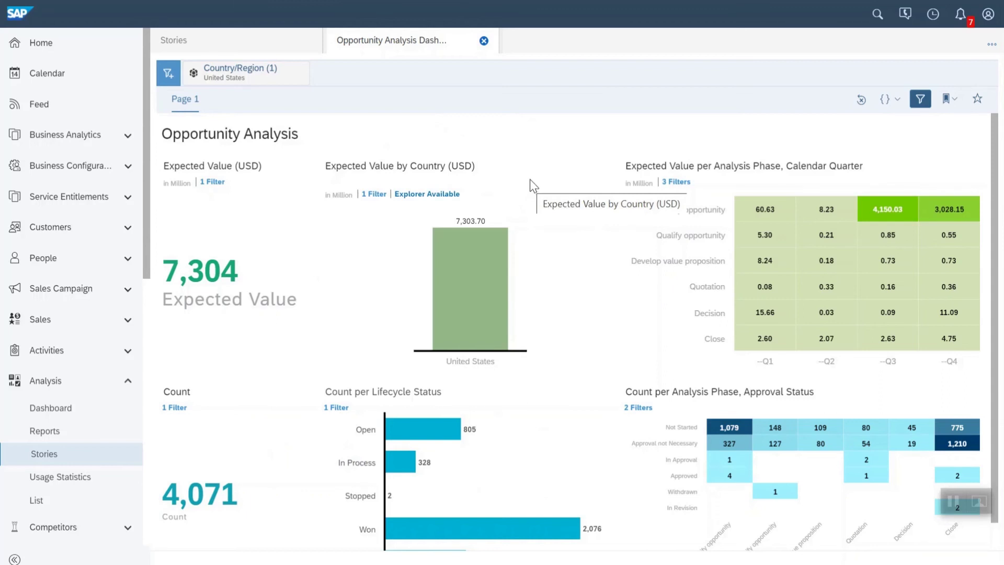
- Clear the Country/Region filter and explore the Expected Value by Country chart
left_click(285, 70)
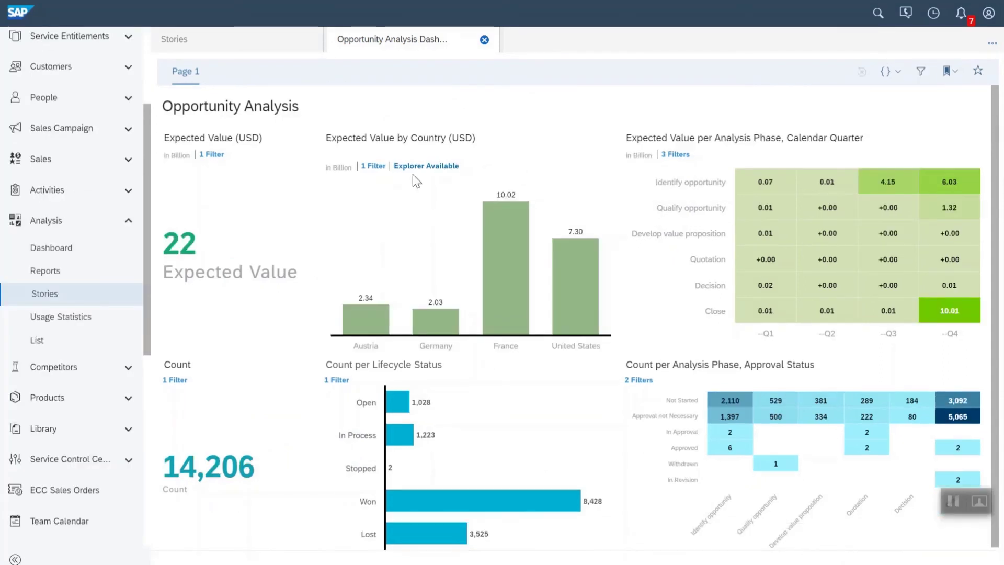
left_click(436, 170)
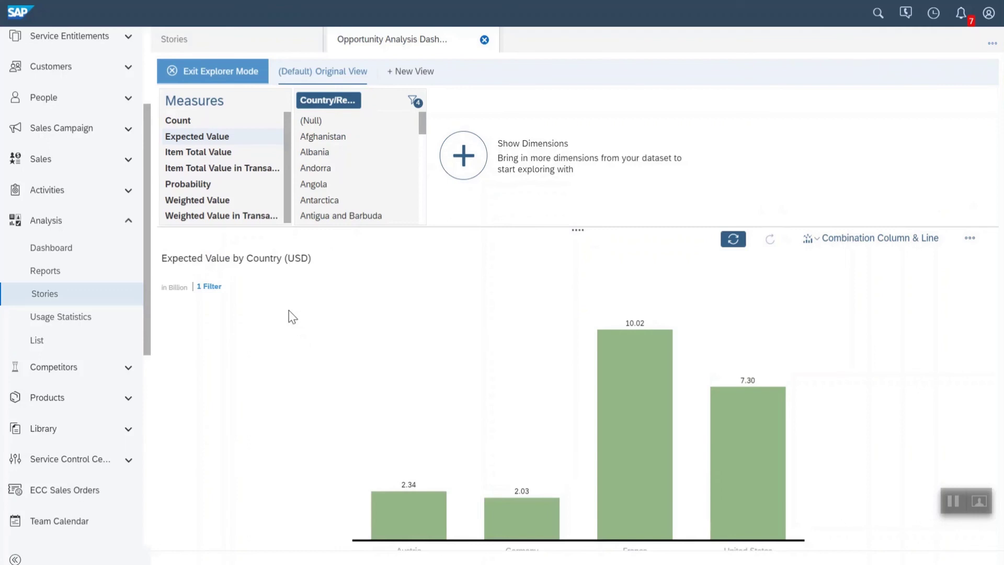
left_click(390, 101)
- Compare Count, Item Total Value, Probability and Weighted Value per country, then exit explorer discarding changes
left_click(186, 135)
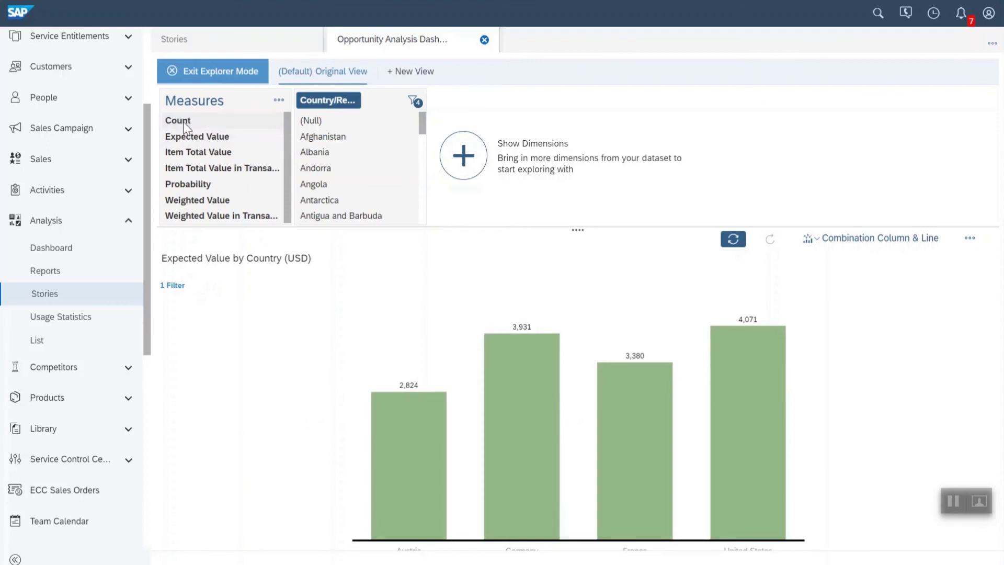
left_click(192, 154)
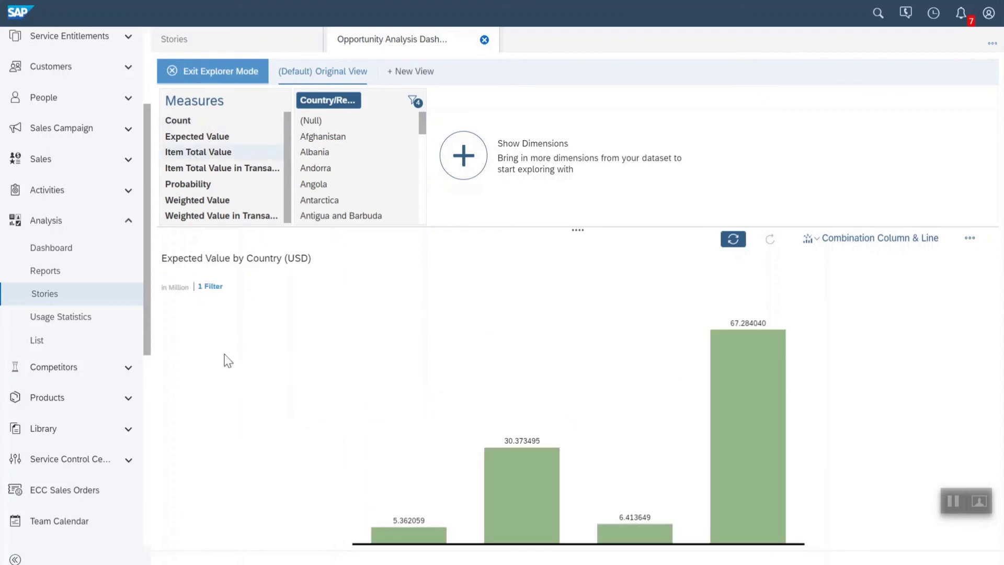
left_click(222, 156)
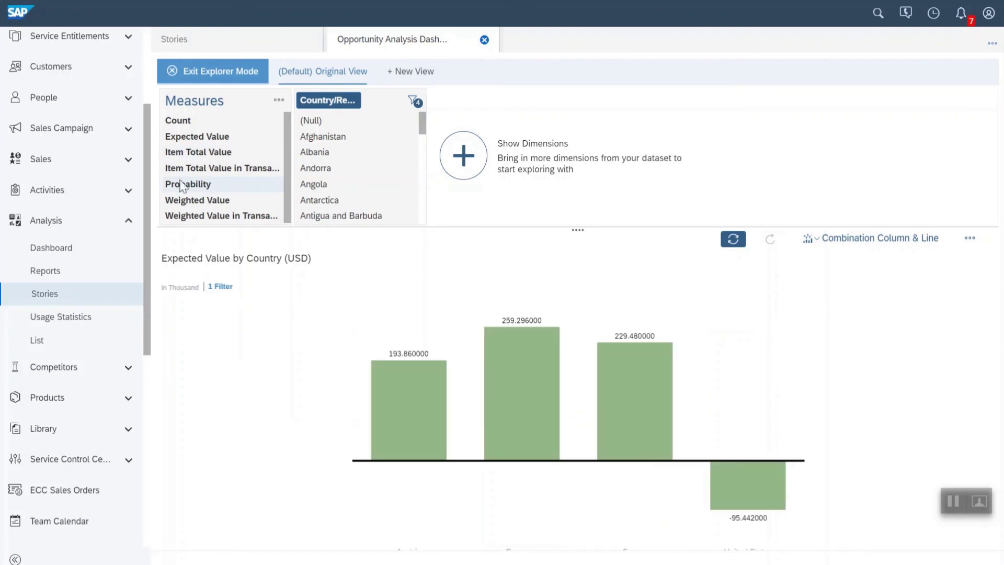
left_click(197, 200)
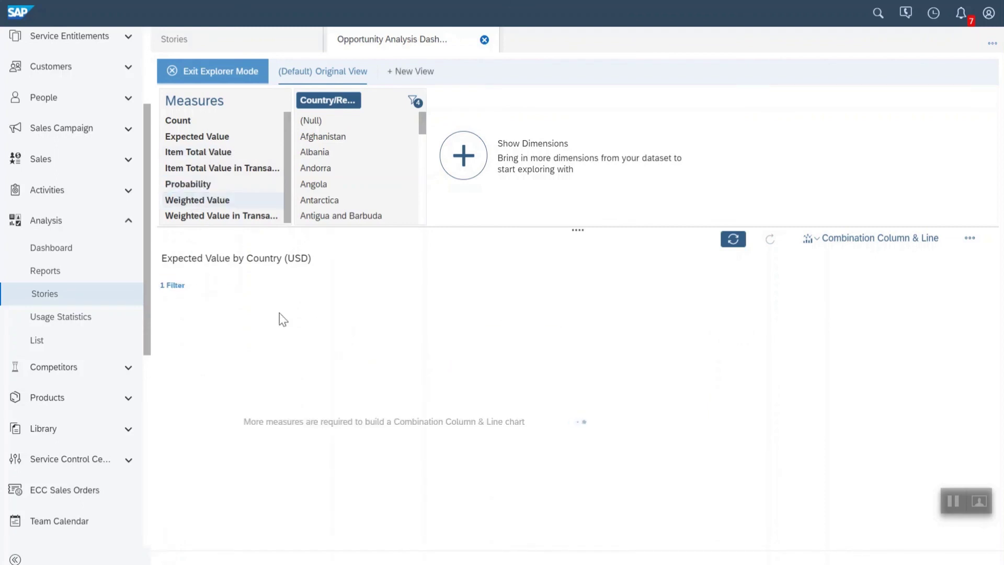
left_click(211, 73)
left_click(685, 340)
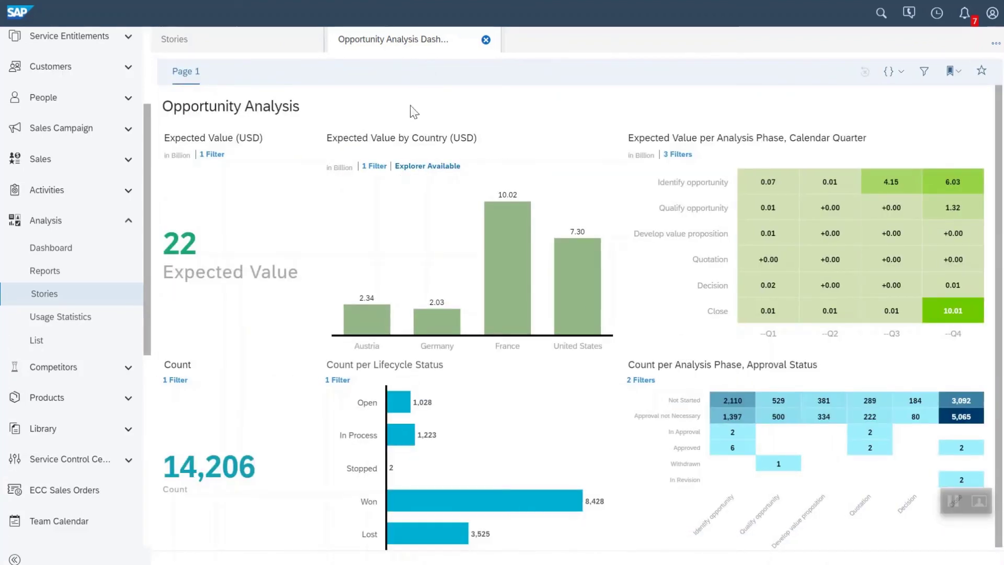
- Close the Opportunity Analysis Dashboard story and go to Business Analytics Common Tasks
left_click(485, 39)
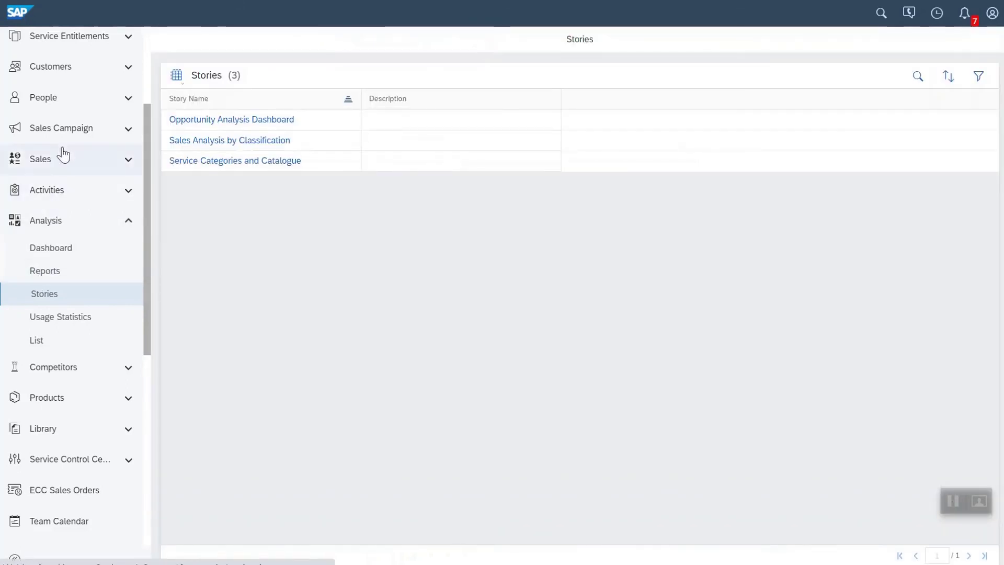
scroll(63, 168, "up", 3)
left_click(128, 137)
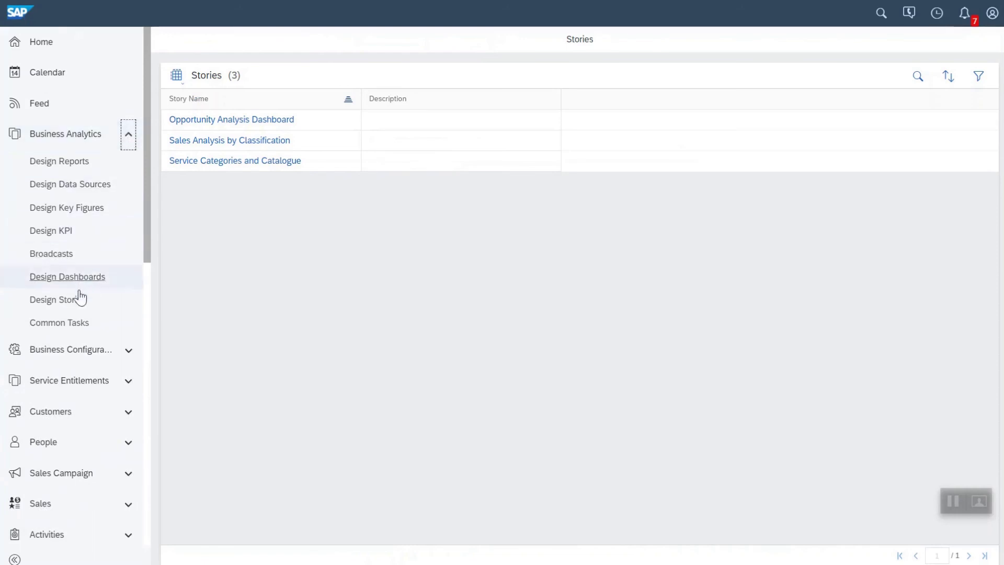
left_click(65, 324)
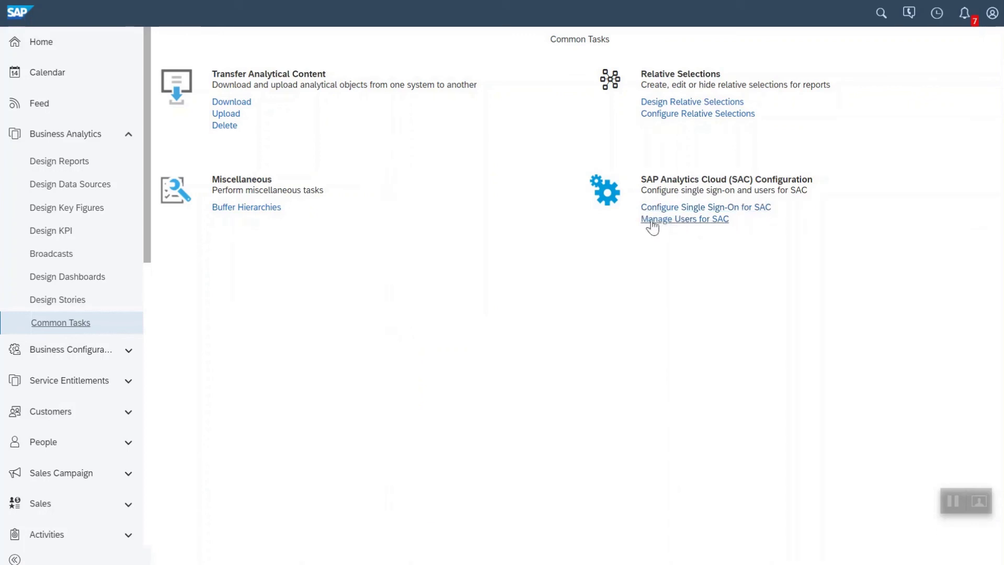
- Configure SAC single sign-on: download metadata as XML, use login type User ID, enter credentials, upload
left_click(743, 209)
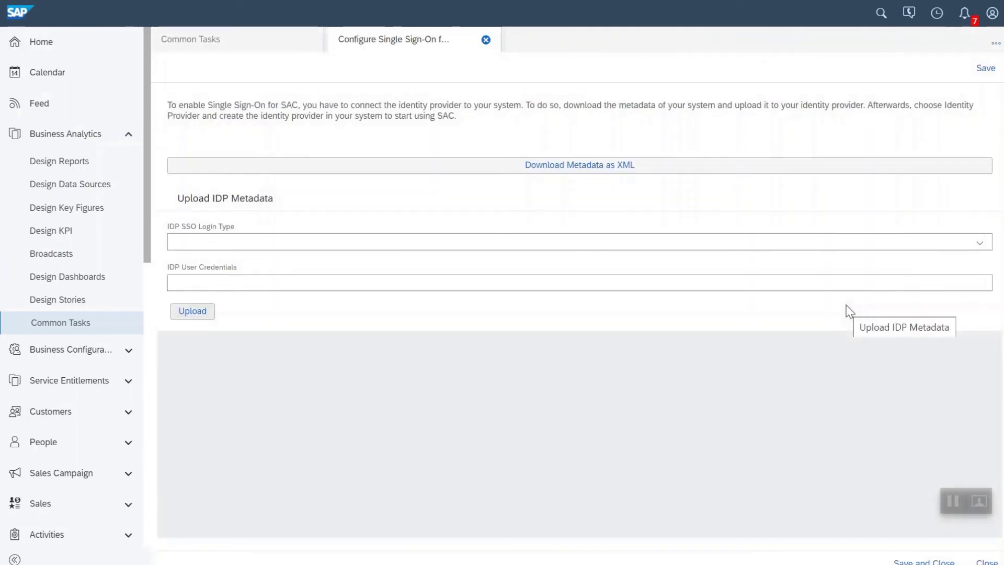
left_click(597, 166)
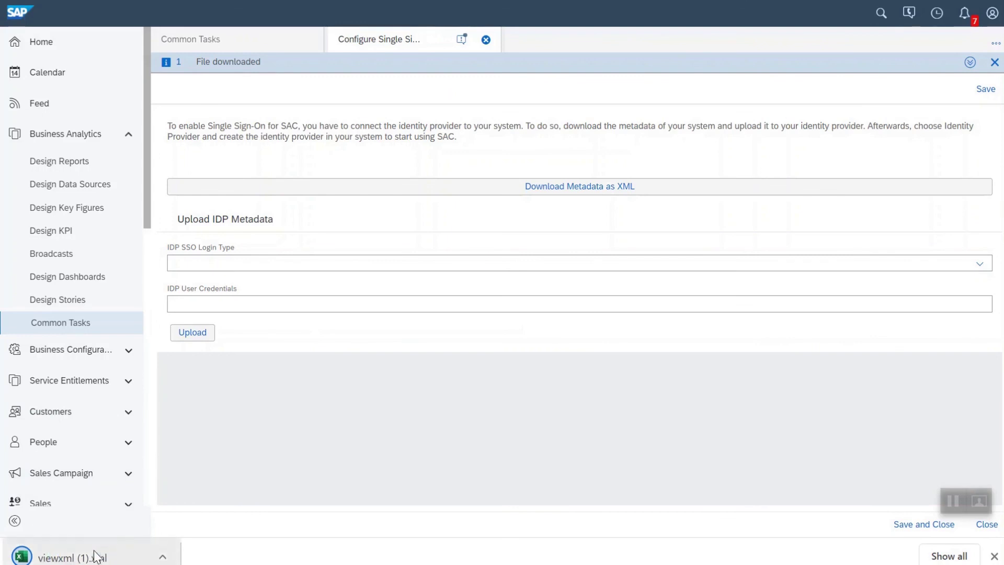
left_click(203, 262)
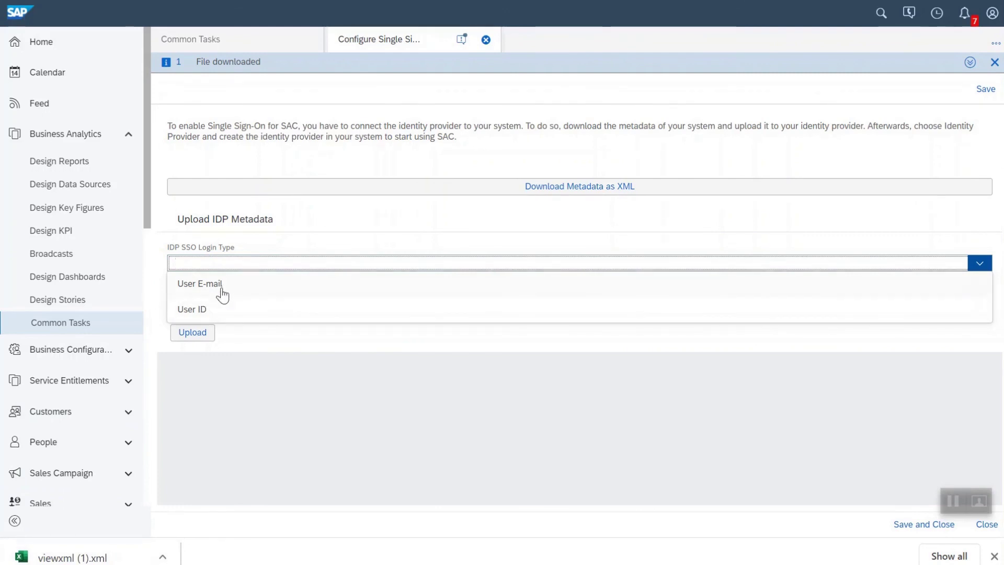
left_click(192, 310)
left_click(180, 282)
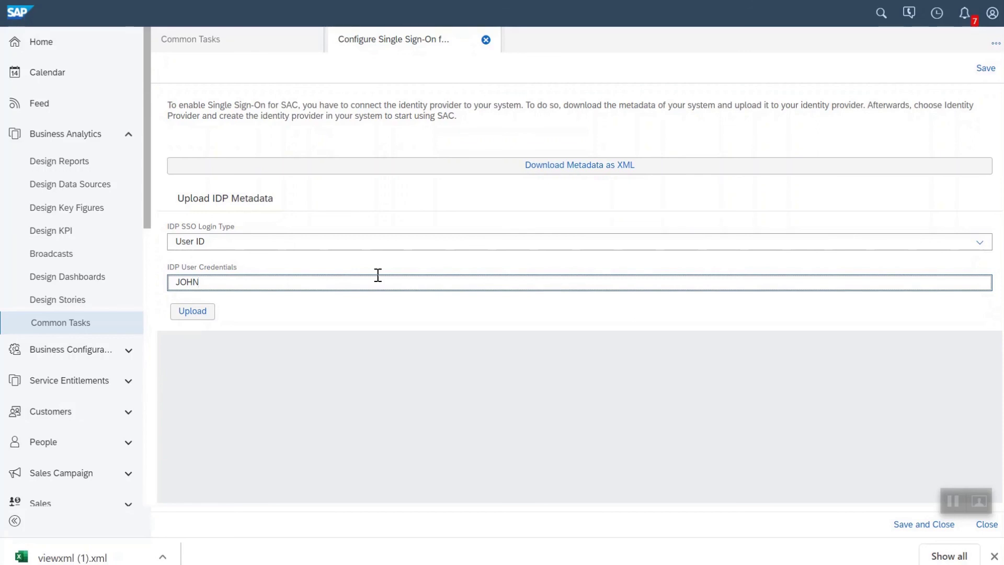
left_click(191, 312)
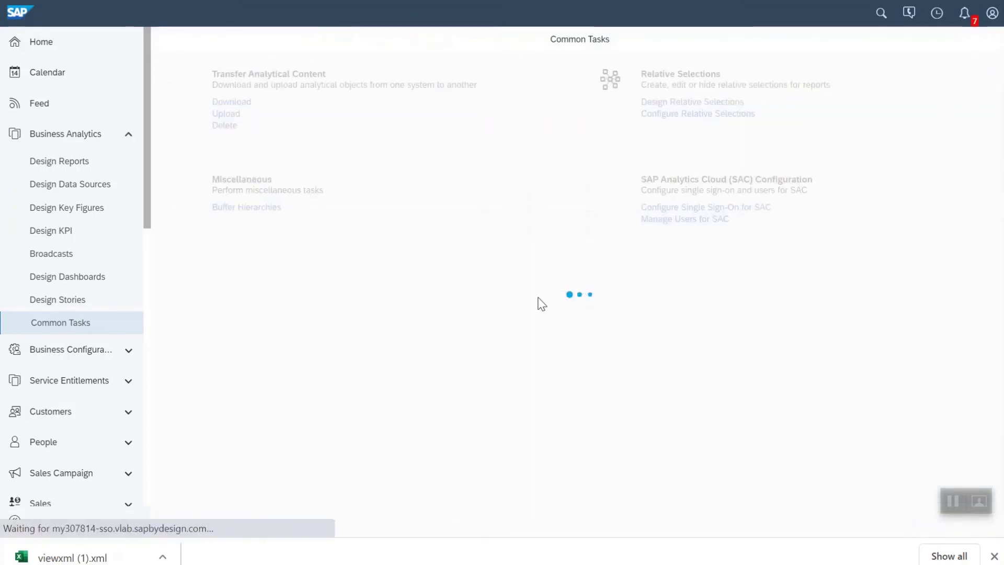